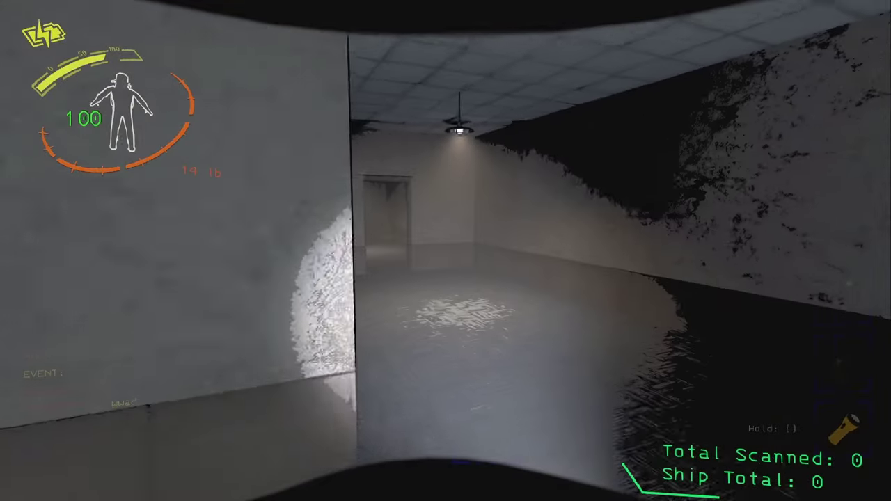
Step: Walk through the doorway and desk room into the elevator, send it up, and dance
{"action": "key", "text": "w"}
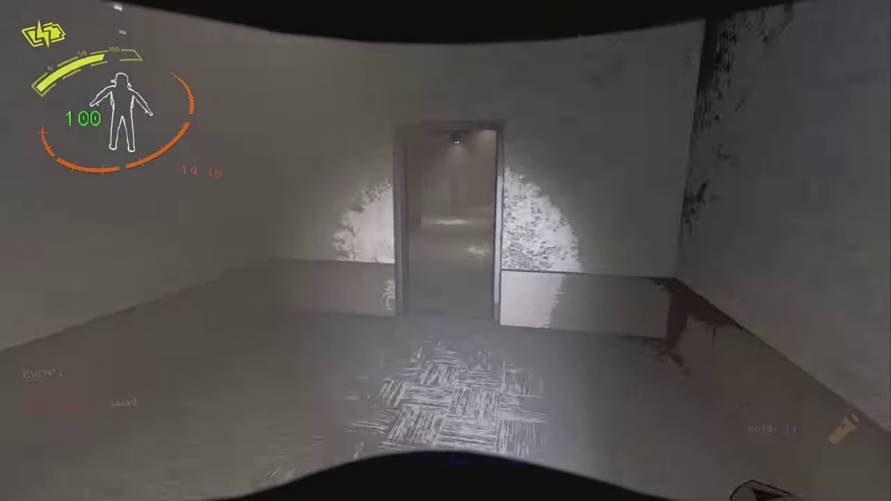
{"action": "key", "text": "w"}
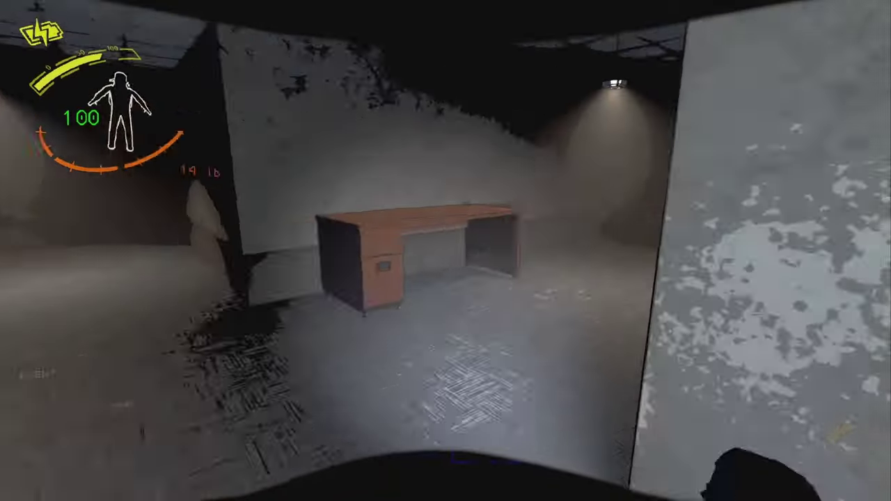
{"action": "key", "text": "w"}
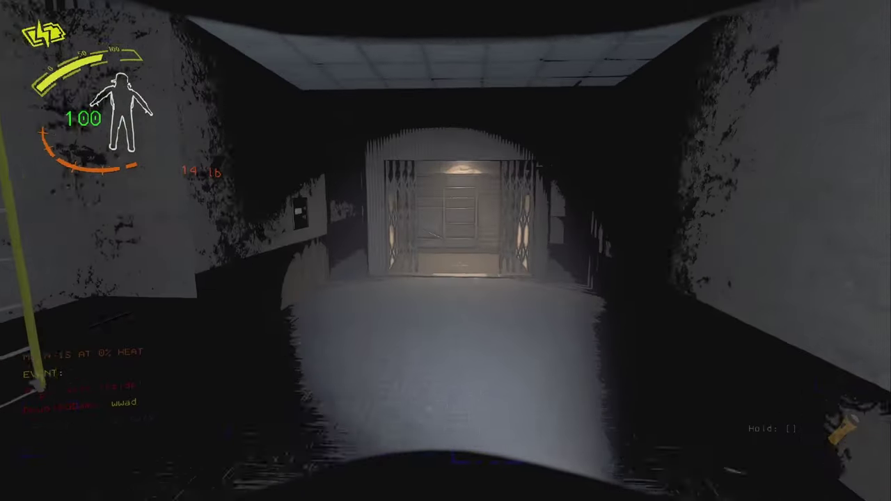
{"action": "key", "text": "w"}
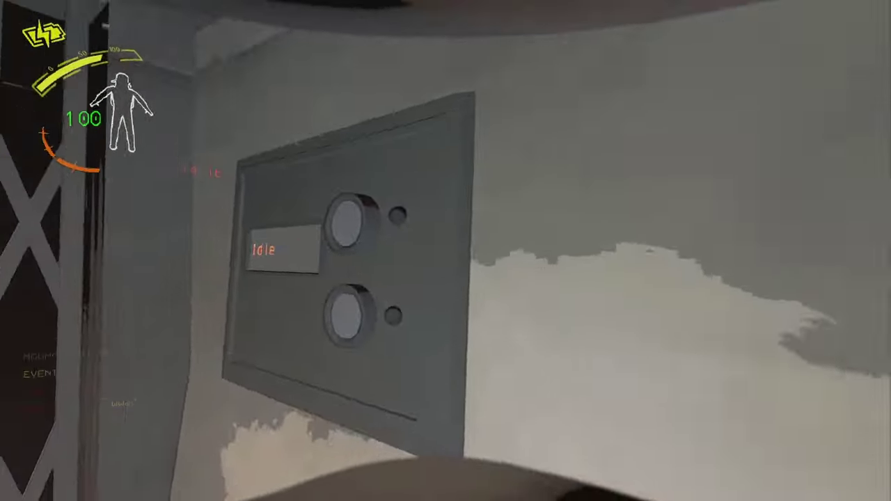
{"action": "key", "text": "e"}
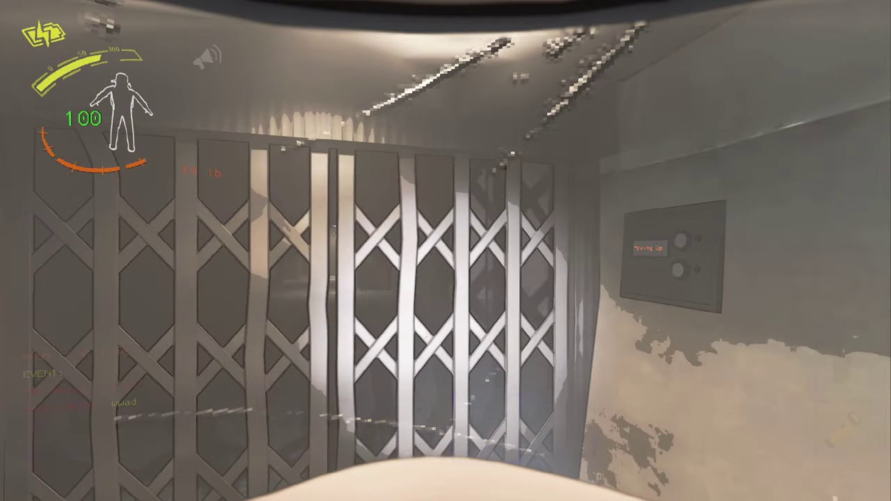
{"action": "key", "text": "1"}
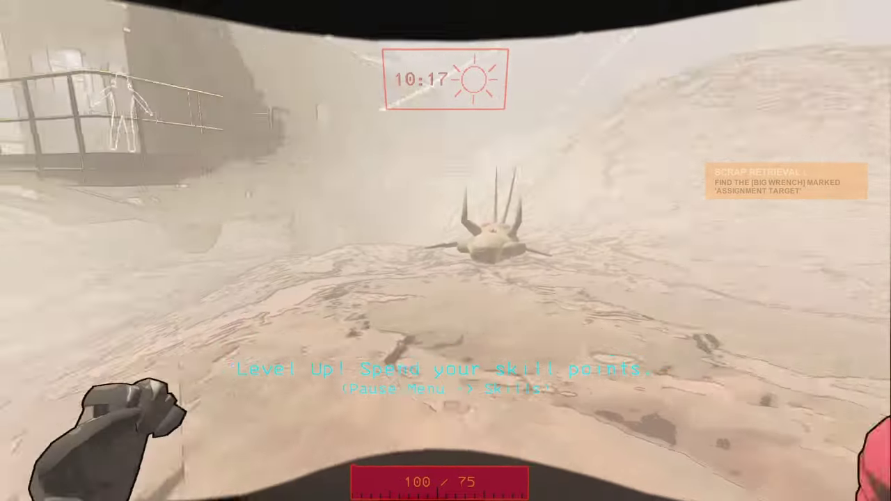
Step: Pick up the spiked creature and carry it through the fog to the wall and railing
{"action": "key", "text": "e"}
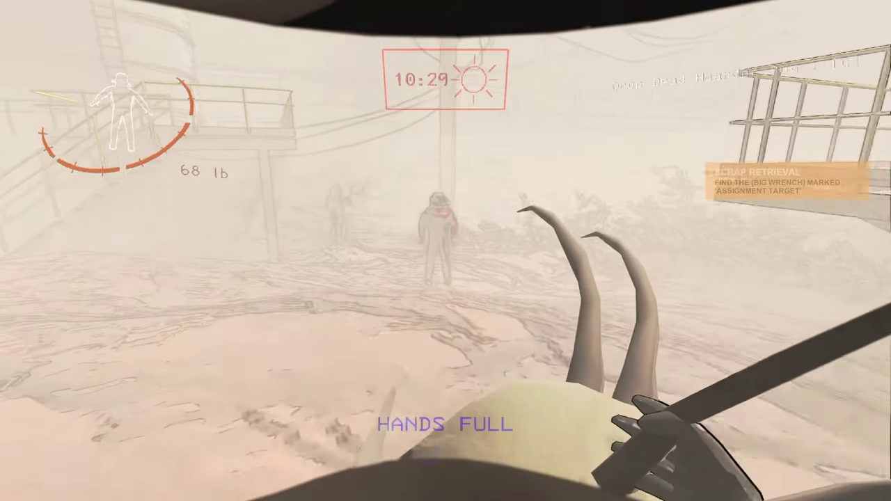
{"action": "key", "text": "w"}
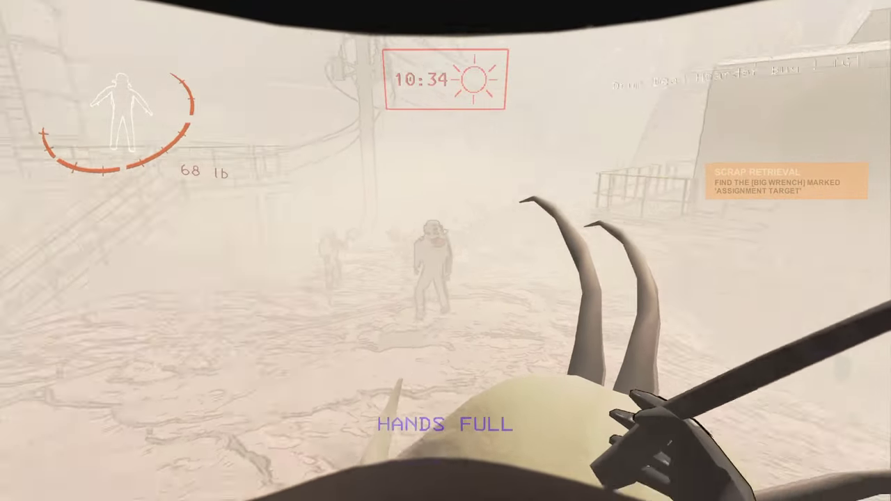
{"action": "key", "text": "w"}
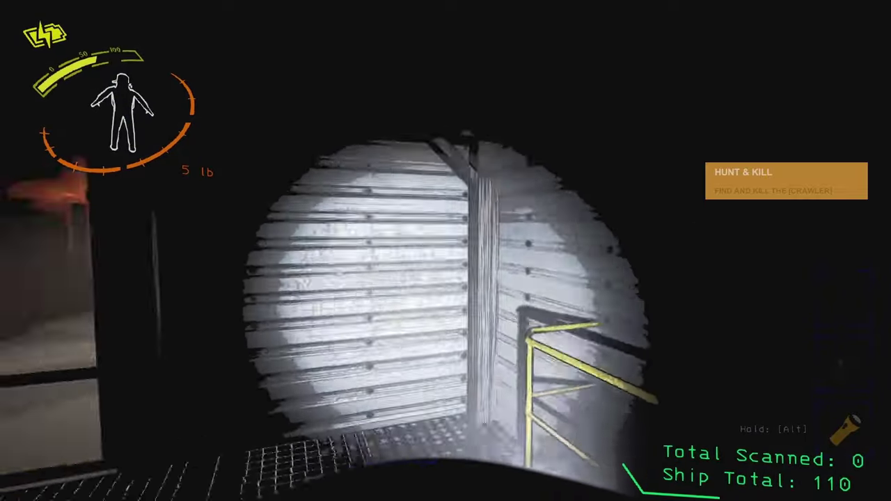
Step: Walk through the shelved storage rooms, scanning twice for scrap, toward the stairwell doorway
{"action": "key", "text": "w"}
{"action": "key", "text": "w"}
{"action": "right_click", "coordinate": [445, 251]}
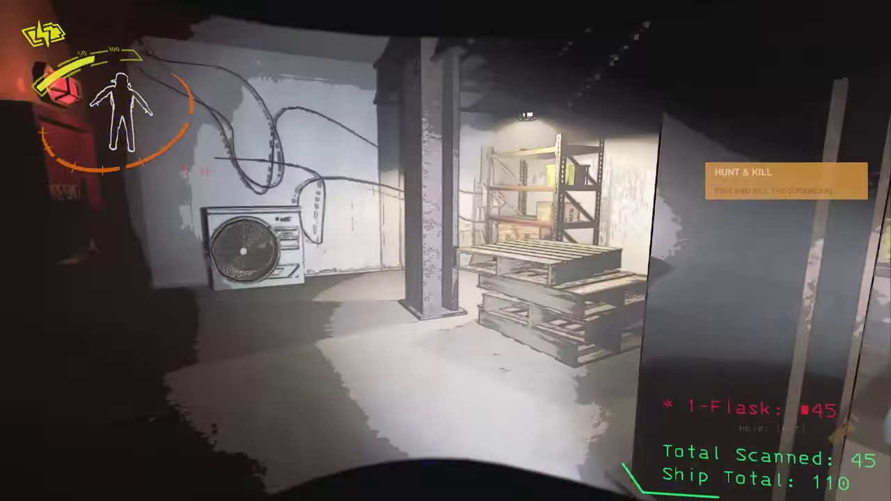
{"action": "right_click", "coordinate": [446, 251]}
{"action": "key", "text": "w"}
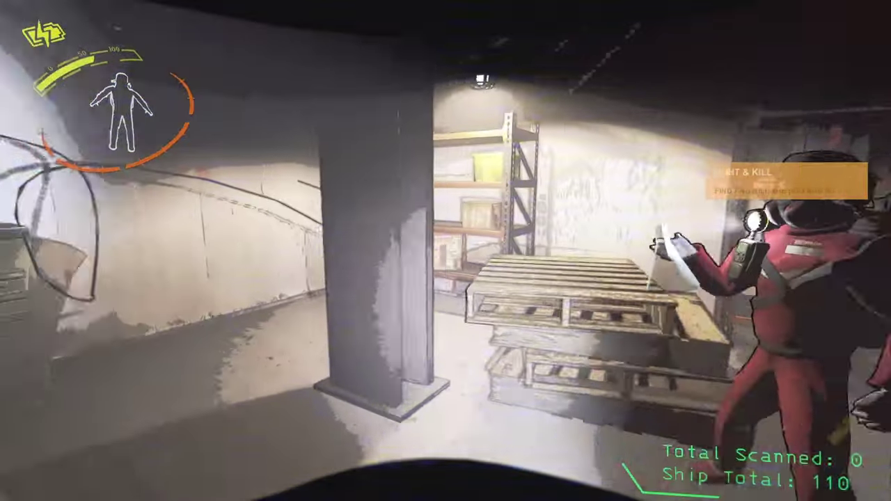
{"action": "key", "text": "w"}
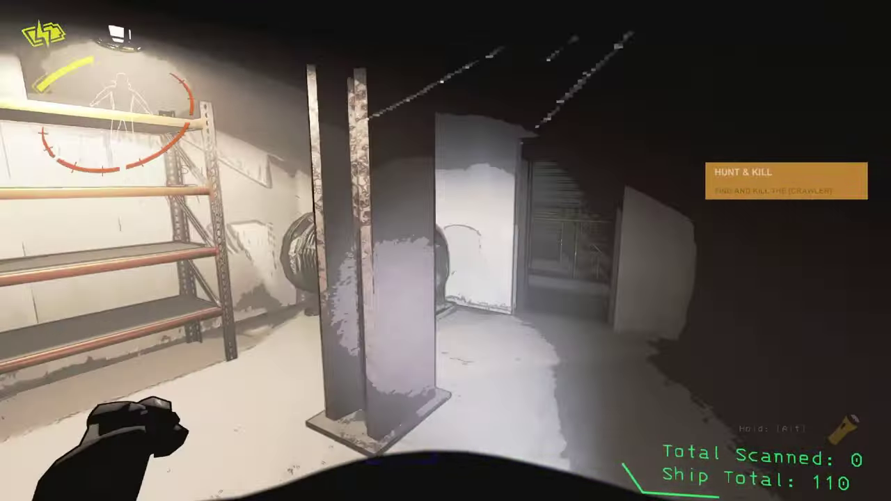
{"action": "key", "text": "w"}
{"action": "key", "text": "w"}
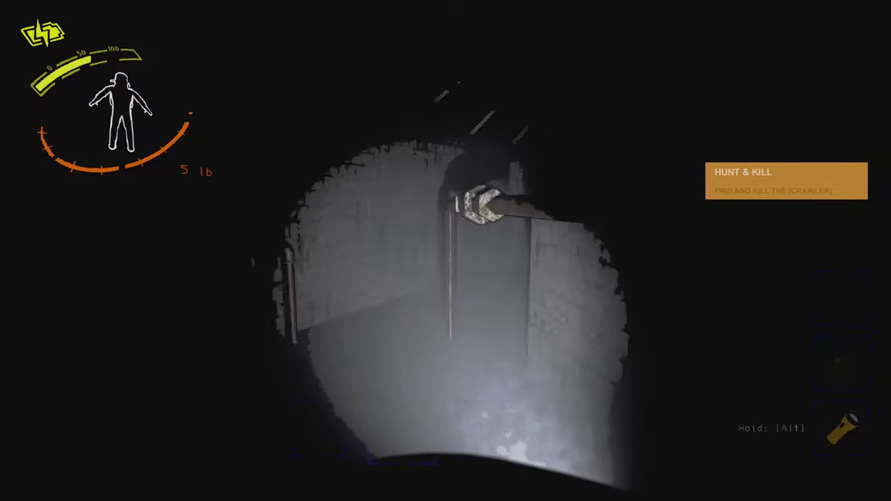
Step: Sweep the flashlight along the dark brick corridor and follow the teammate into the lit grated room
{"action": "key", "text": "w"}
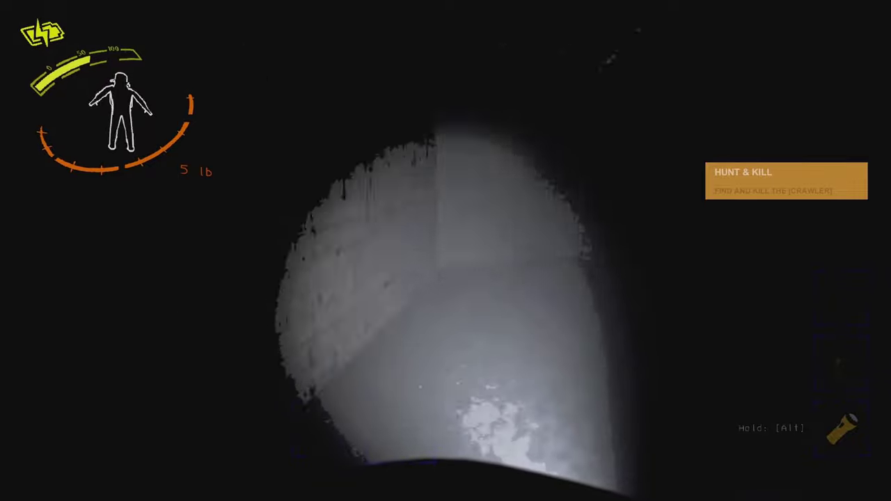
{"action": "key", "text": "w"}
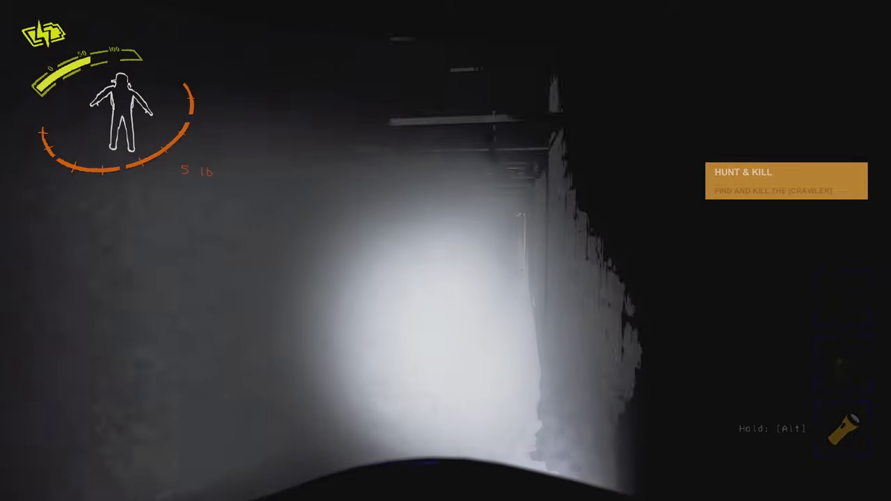
{"action": "key", "text": "w"}
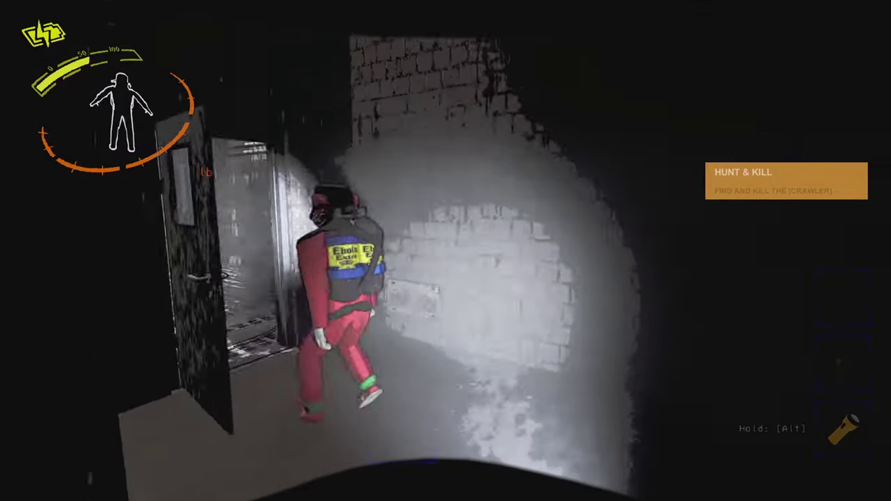
{"action": "key", "text": "w"}
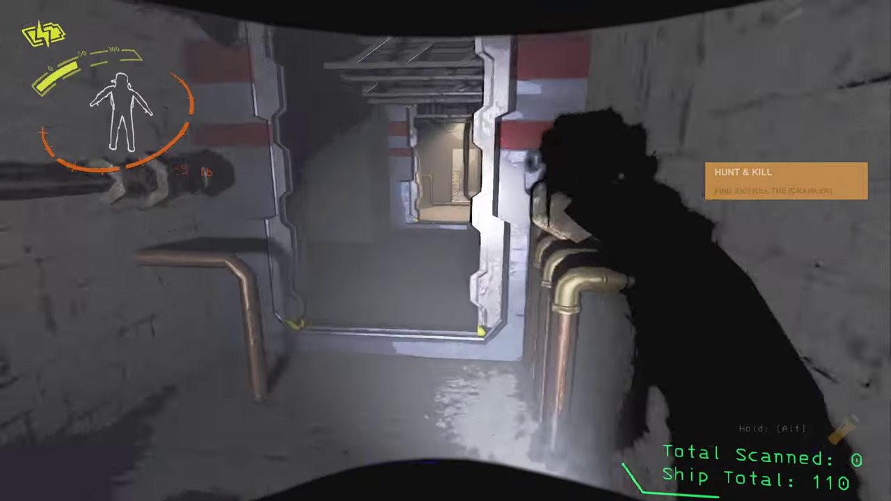
Step: Walk through the corridor doorway and down the dark corridor toward the brick wall
{"action": "key", "text": "w"}
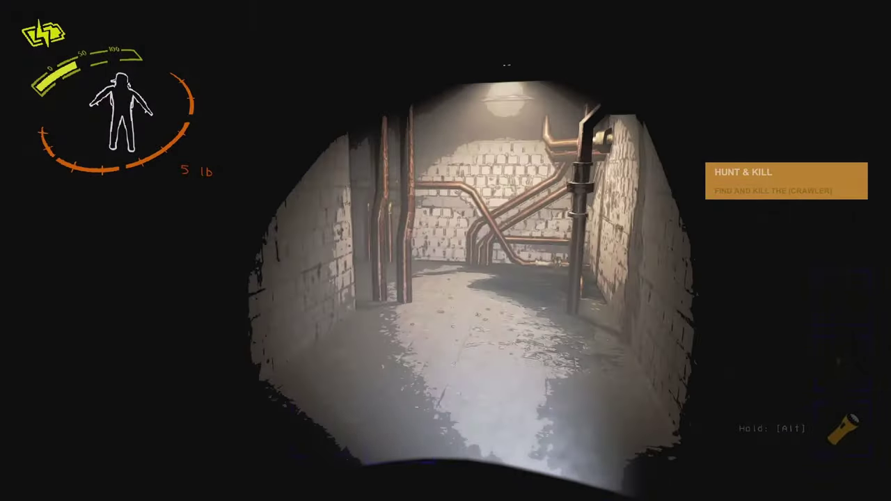
{"action": "key", "text": "w"}
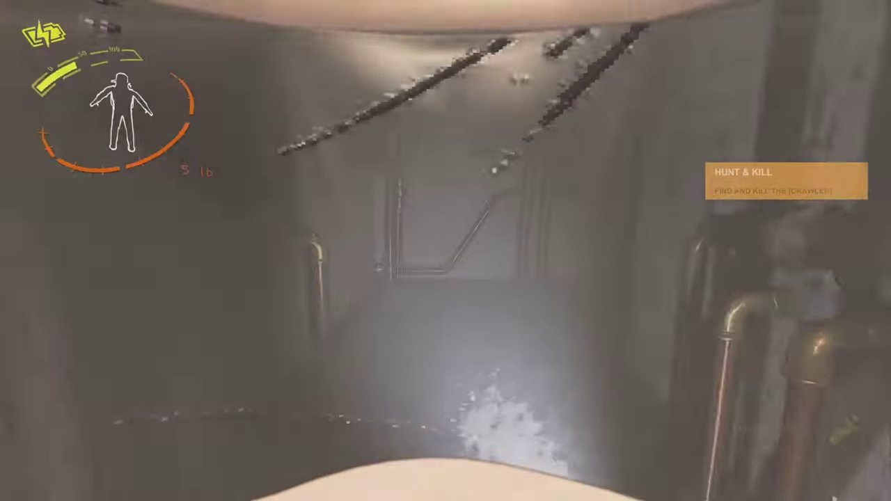
{"action": "key", "text": "w"}
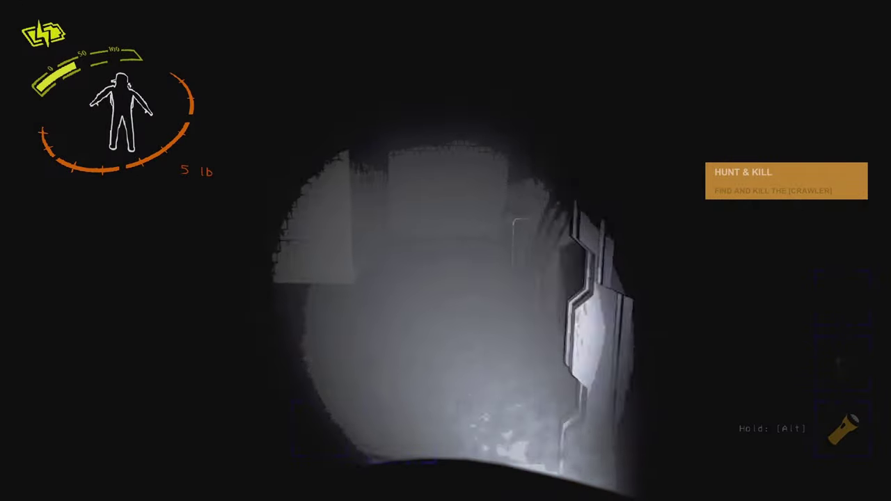
{"action": "key", "text": "w"}
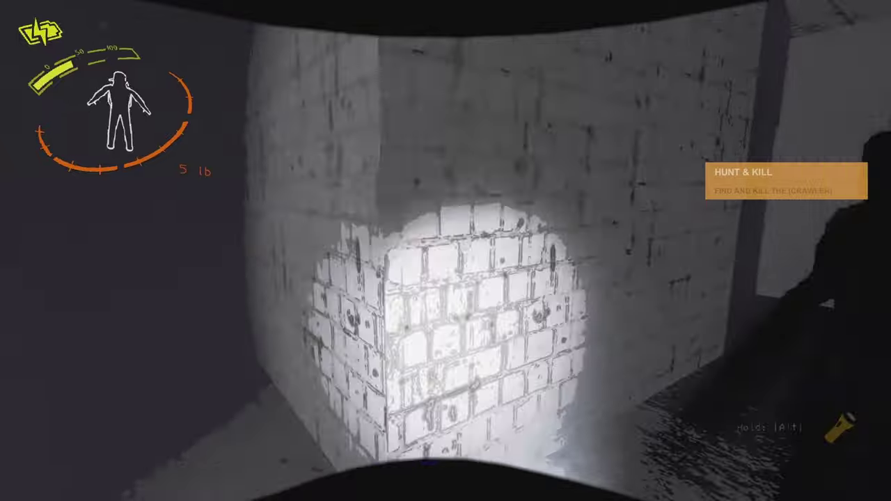
{"action": "key", "text": "w"}
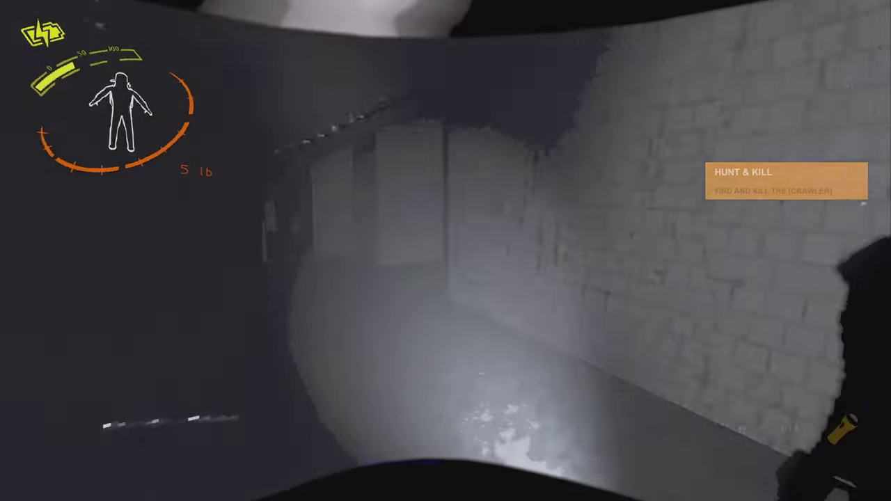
Step: Continue along the copper-pipe corridor to the door and catwalks, scanning twice for scrap
{"action": "key", "text": "w"}
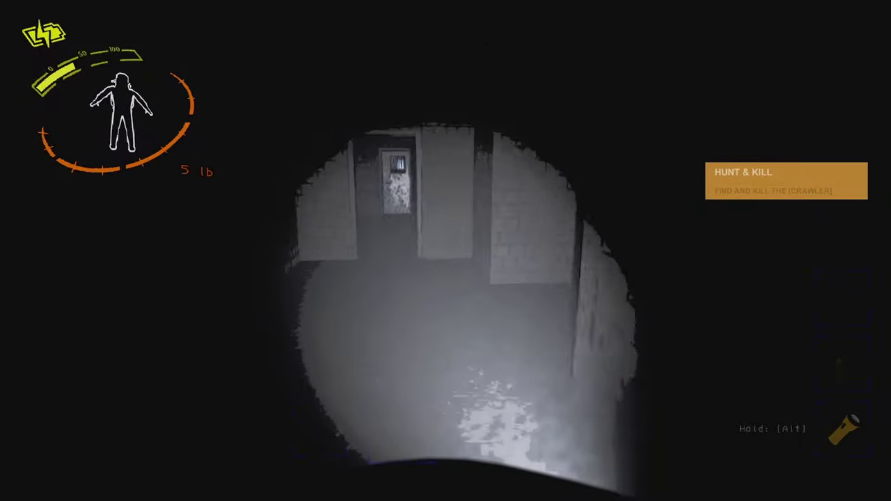
{"action": "key", "text": "w"}
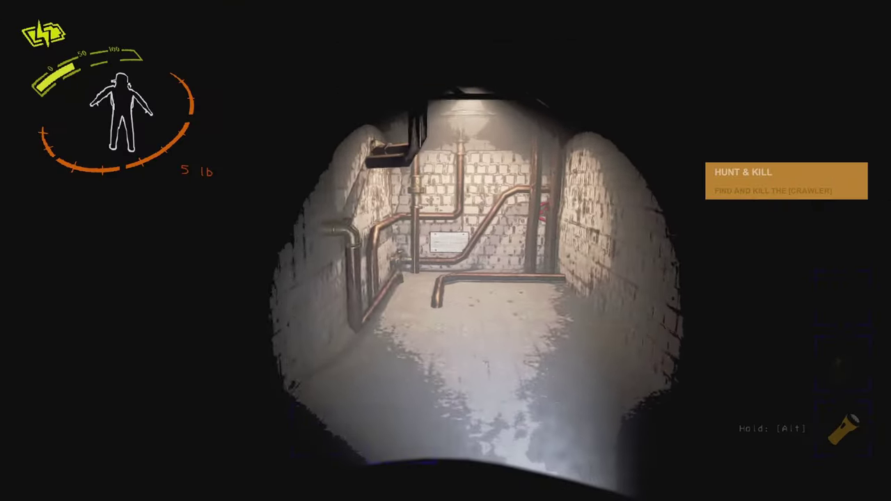
{"action": "key", "text": "w"}
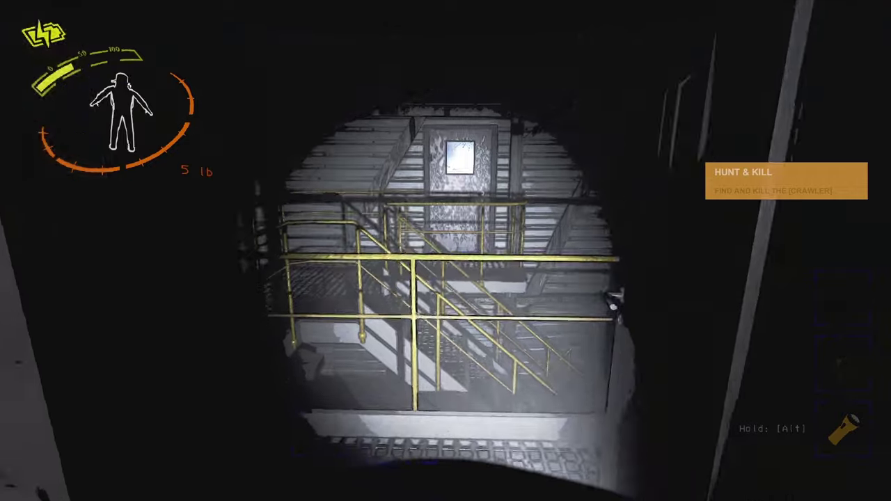
{"action": "right_click", "coordinate": [445, 250]}
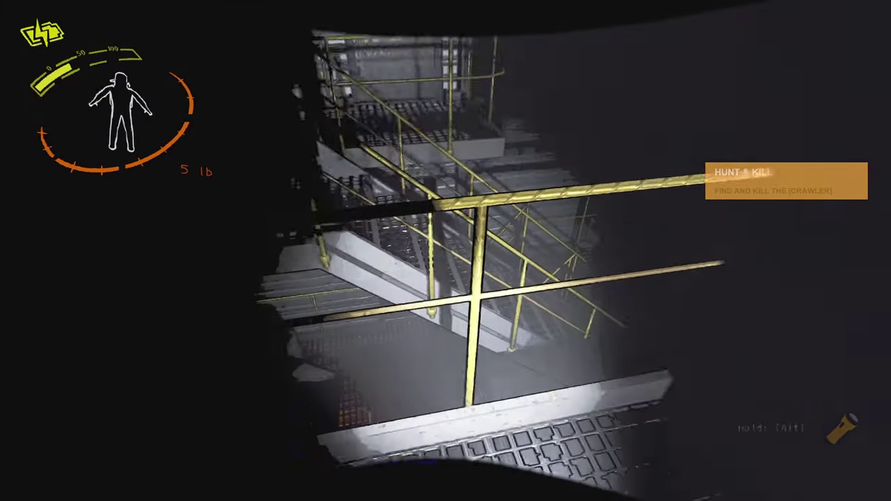
{"action": "right_click", "coordinate": [446, 251]}
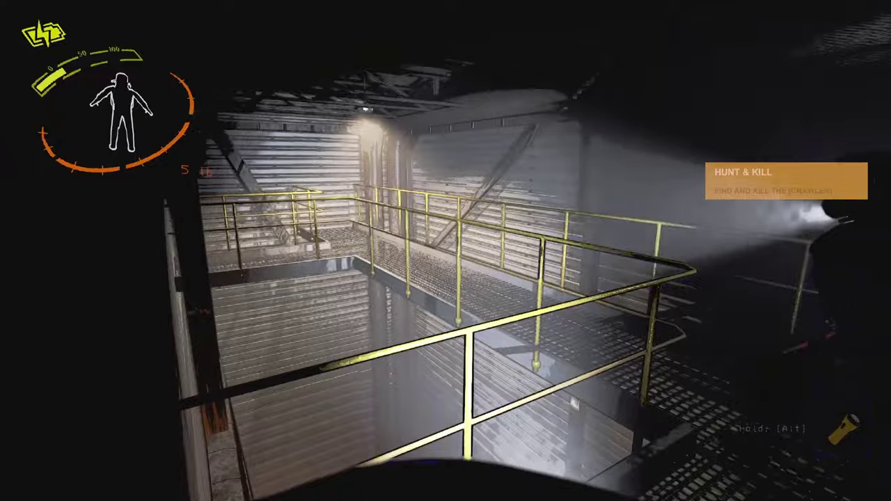
Step: Scan the catwalk area, open the storage room door, and pick up the Arson Plush
{"action": "right_click", "coordinate": [445, 250]}
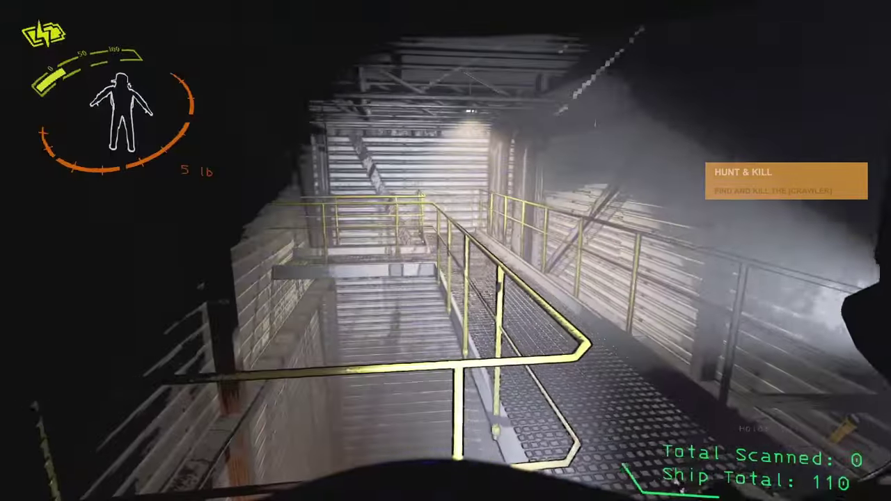
{"action": "right_click", "coordinate": [446, 250]}
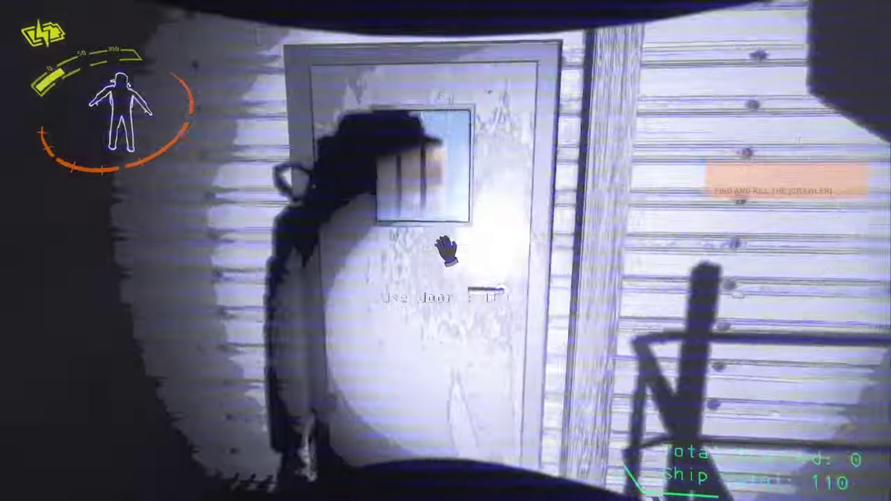
{"action": "key", "text": "e"}
{"action": "right_click", "coordinate": [446, 251]}
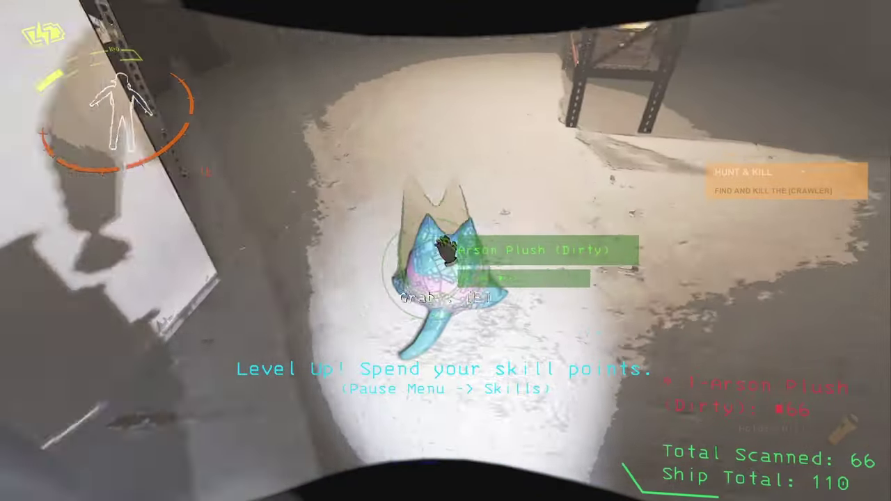
{"action": "key", "text": "e"}
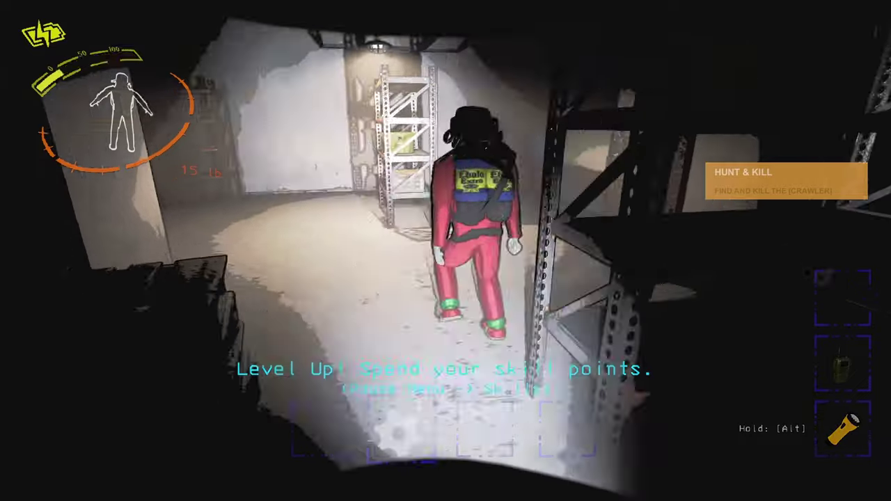
Step: Pick up the Flask, grab and drop another floor item, then scan the shelves
{"action": "key", "text": "w"}
{"action": "right_click", "coordinate": [446, 250]}
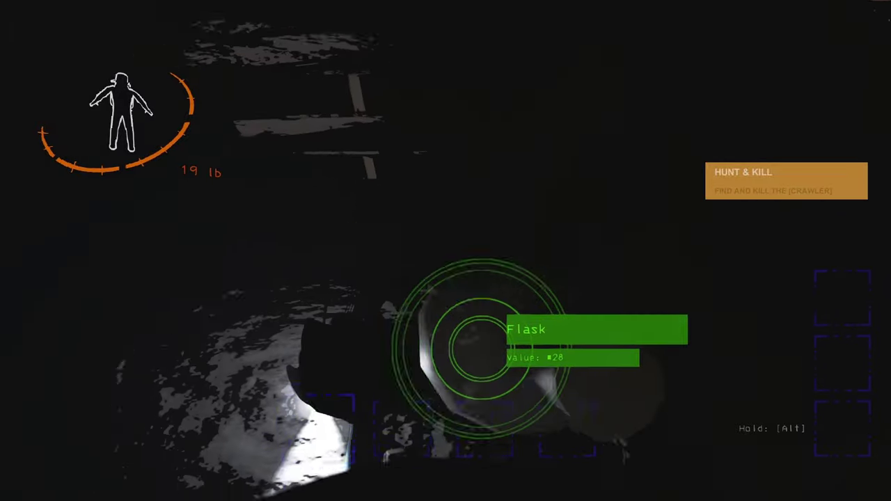
{"action": "key", "text": "e"}
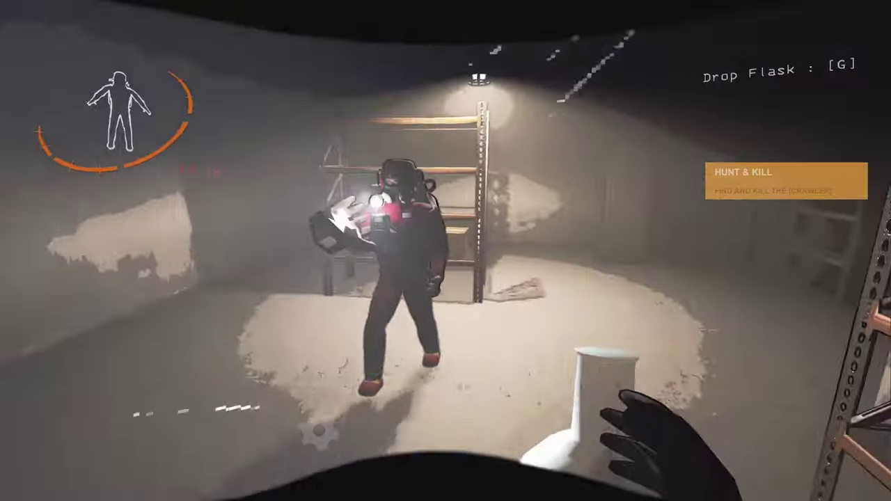
{"action": "scroll", "coordinate": [445, 250], "scroll_direction": "up", "scroll_amount": 1}
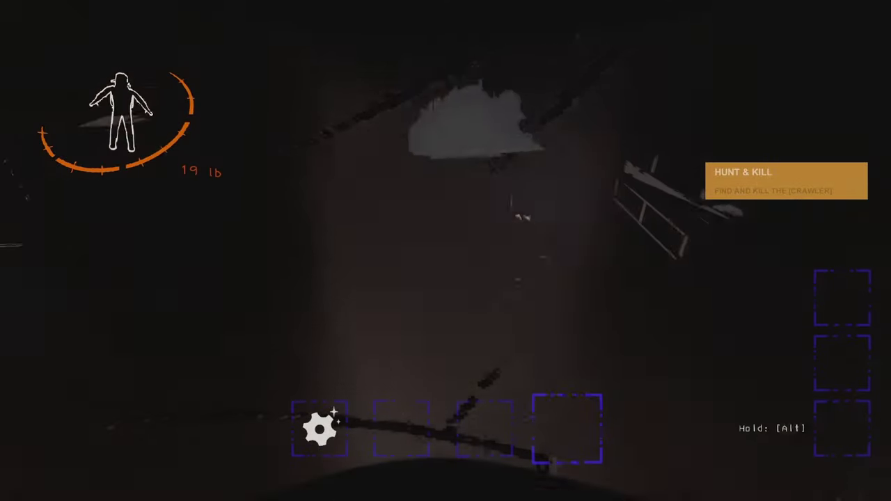
{"action": "key", "text": "e"}
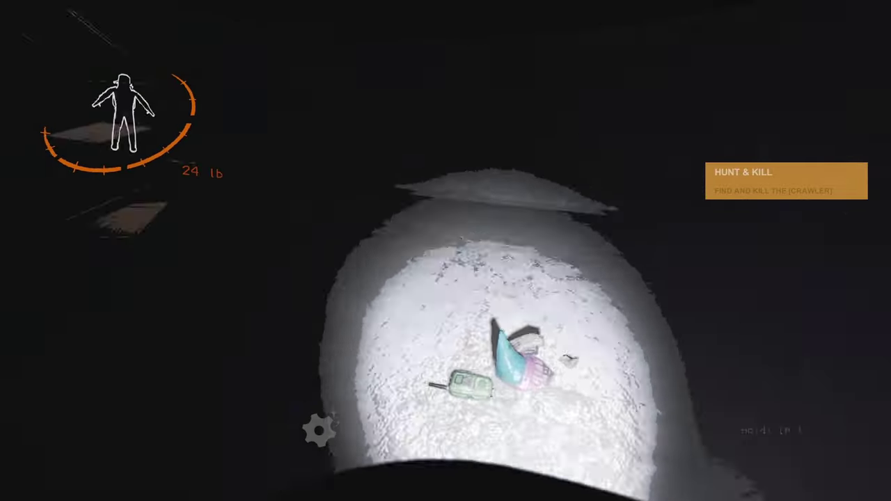
{"action": "key", "text": "g"}
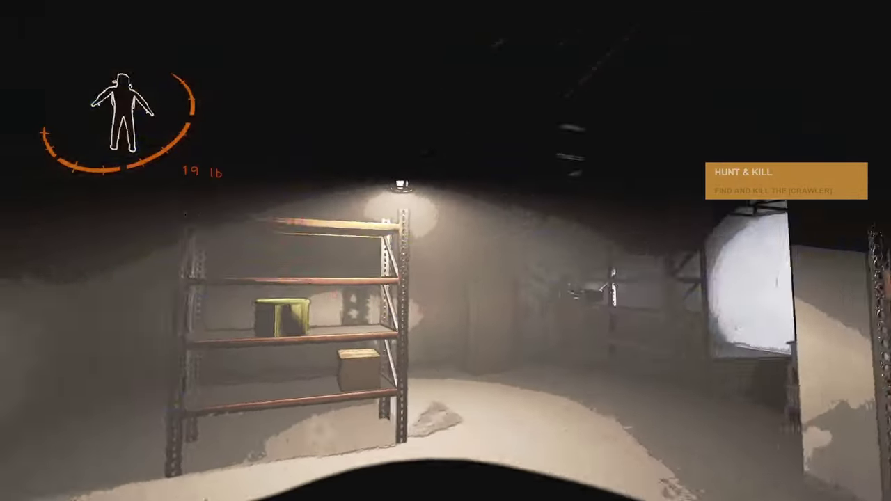
{"action": "right_click", "coordinate": [445, 251]}
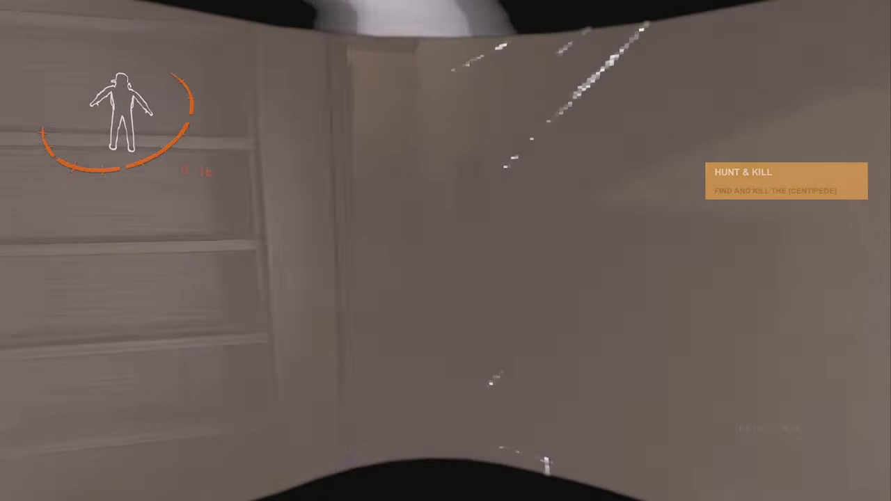
Step: Scan the checkered mansion hall twice for scrap while heading for the staircase
{"action": "right_click", "coordinate": [446, 251]}
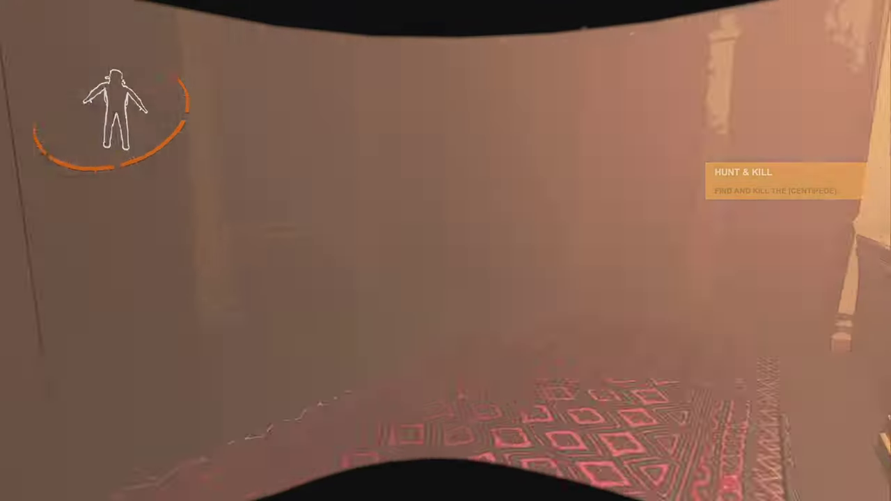
{"action": "right_click", "coordinate": [445, 251]}
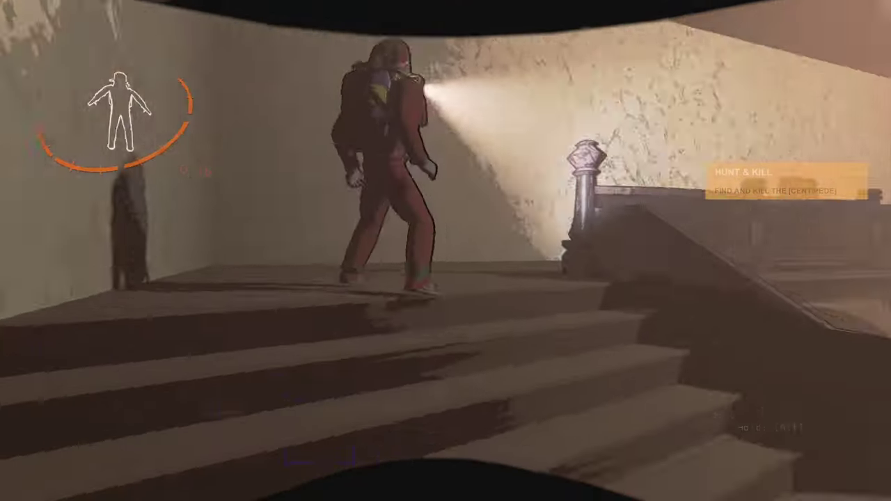
Step: Scan for scrap while following the crewmate upstairs and again at the doorway
{"action": "right_click", "coordinate": [445, 250]}
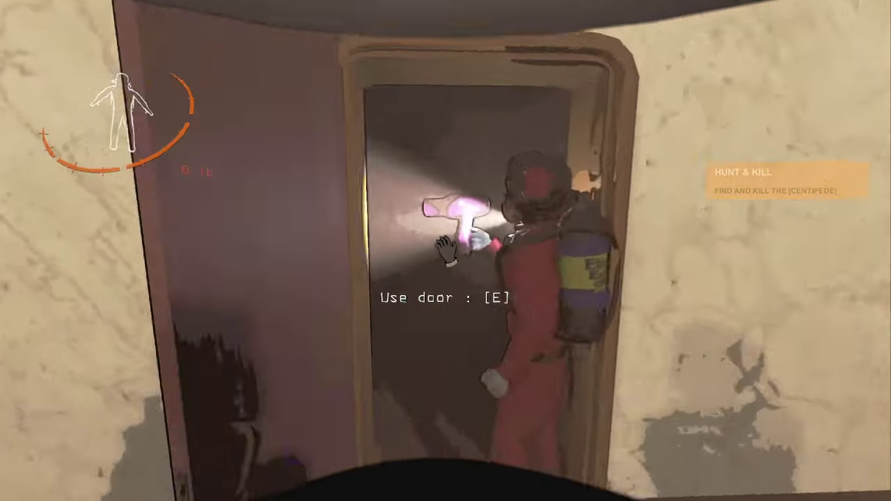
{"action": "right_click", "coordinate": [445, 247]}
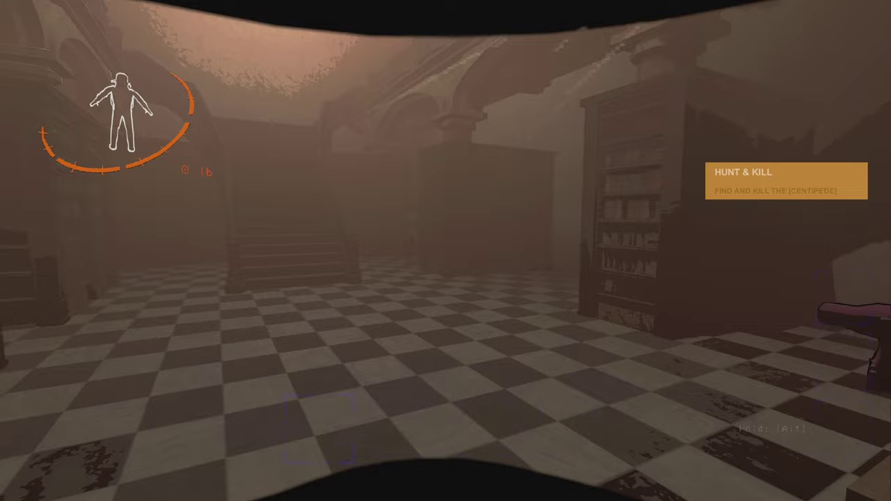
Step: Exit onto the desert and run along the dark wall past the crouching teammate
{"action": "key", "text": "e"}
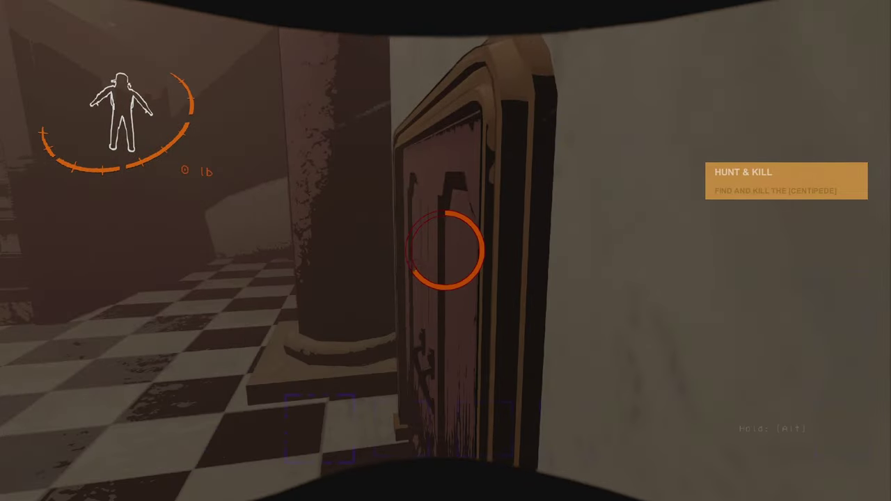
{"action": "key", "text": "w"}
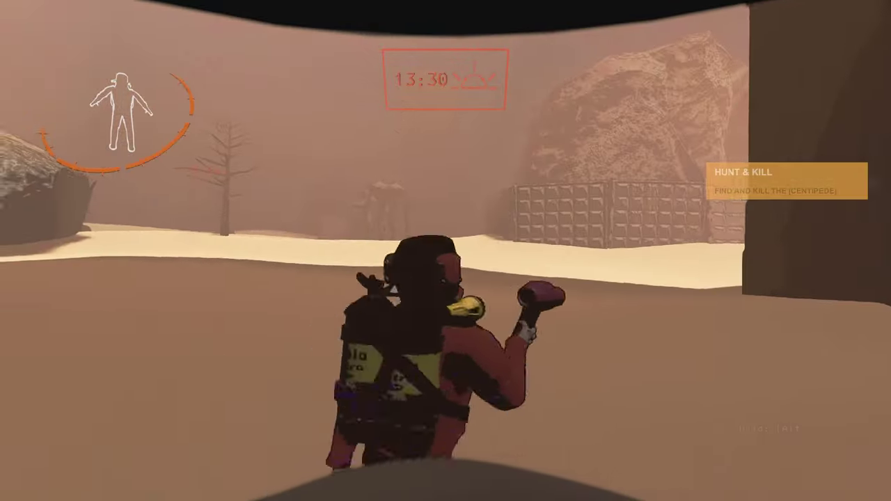
{"action": "key", "text": "w"}
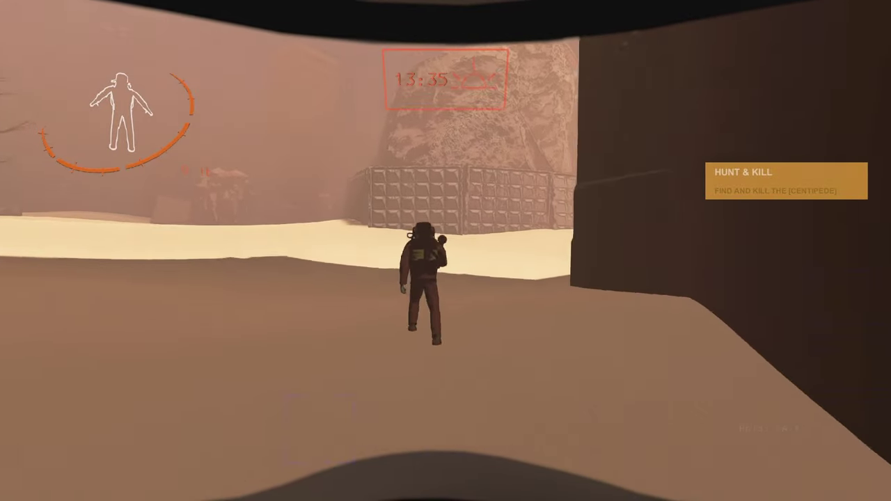
{"action": "key", "text": "w"}
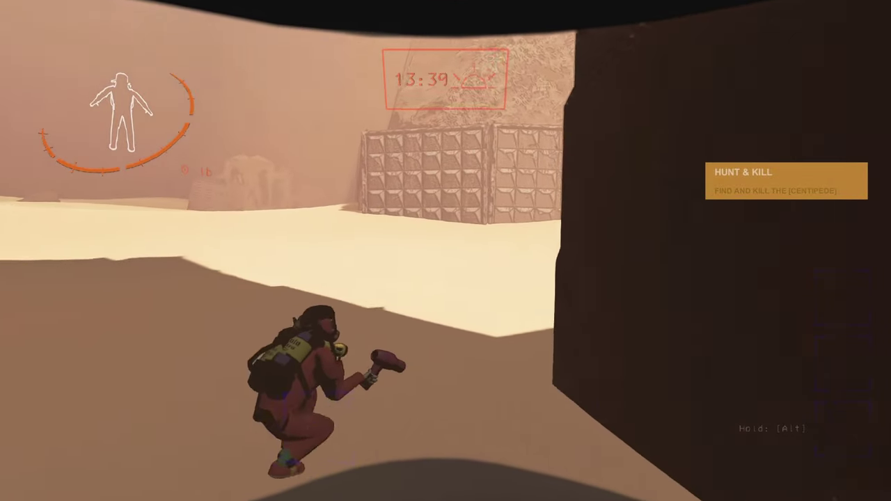
{"action": "key", "text": "w"}
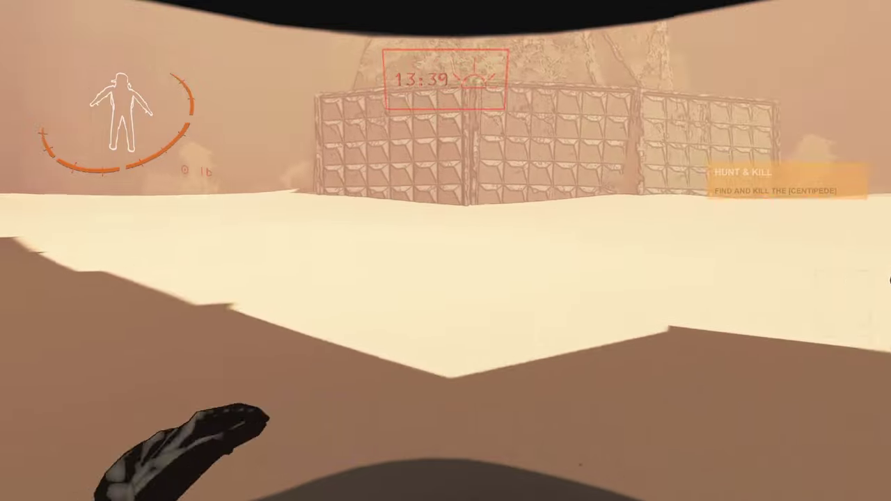
{"action": "key", "text": "w"}
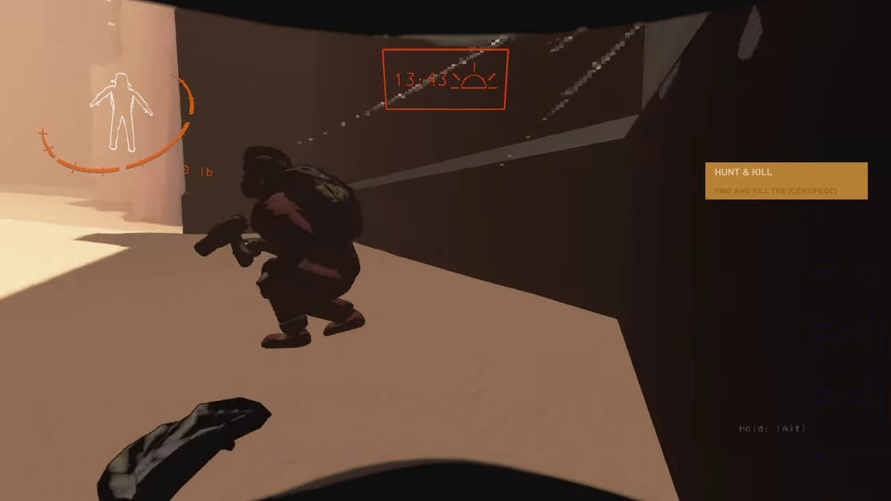
{"action": "key", "text": "w"}
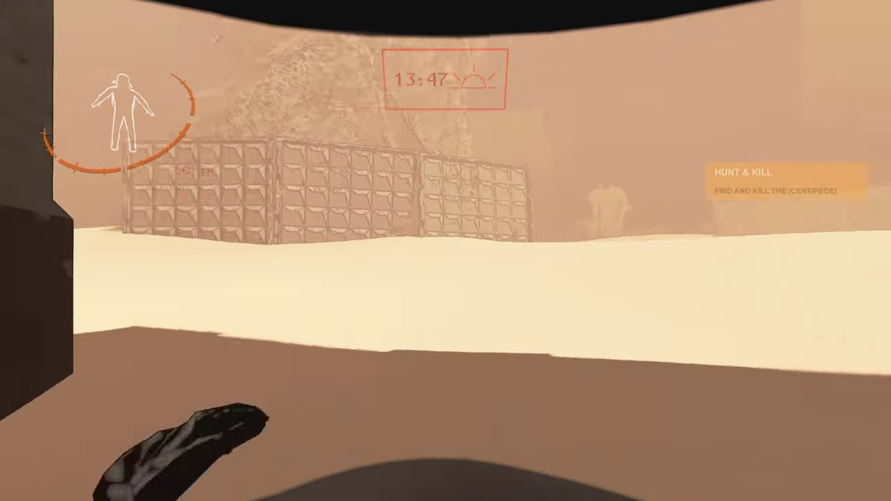
Step: Pass the crate structure, cross the open dunes, and reach the ship's shadowed hull
{"action": "key", "text": "w"}
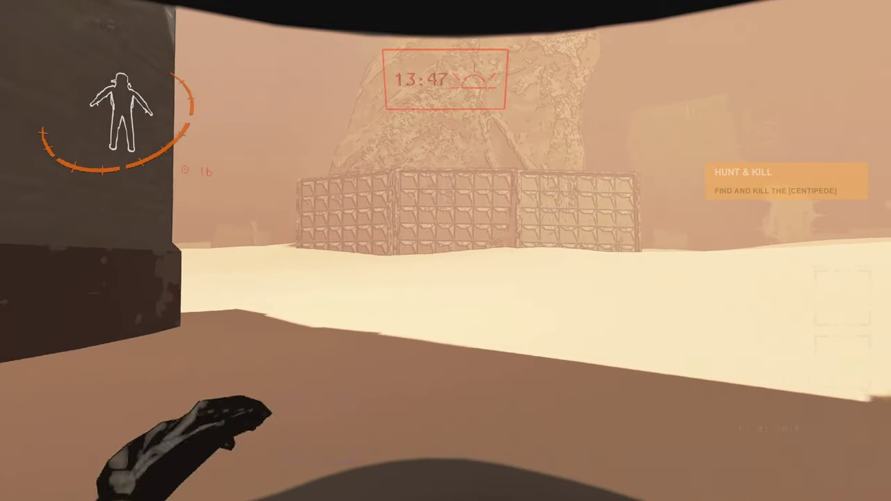
{"action": "key", "text": "w"}
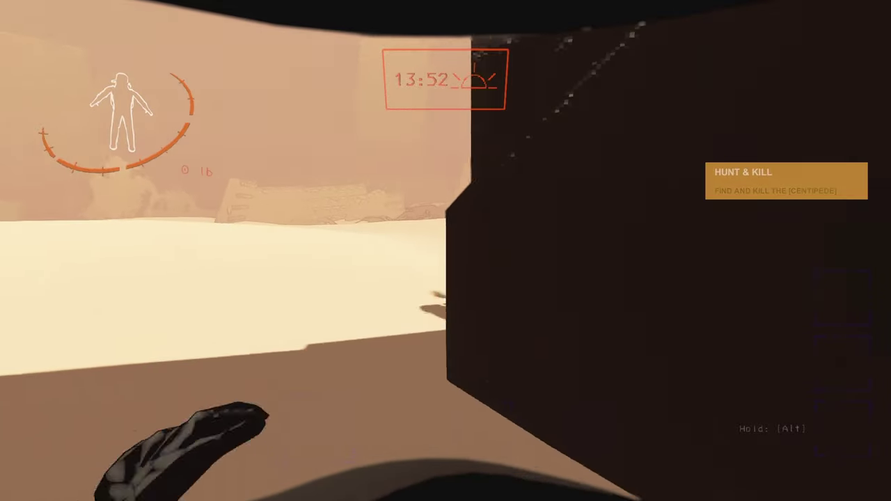
{"action": "key", "text": "w"}
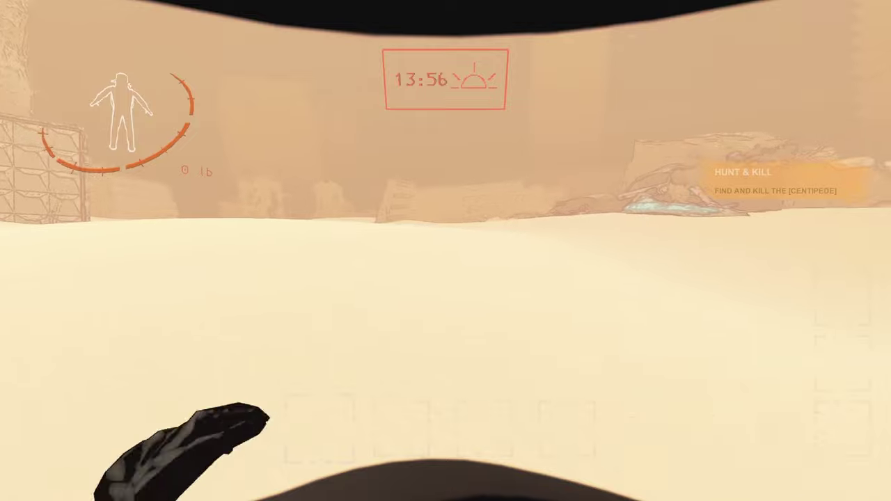
{"action": "key", "text": "w"}
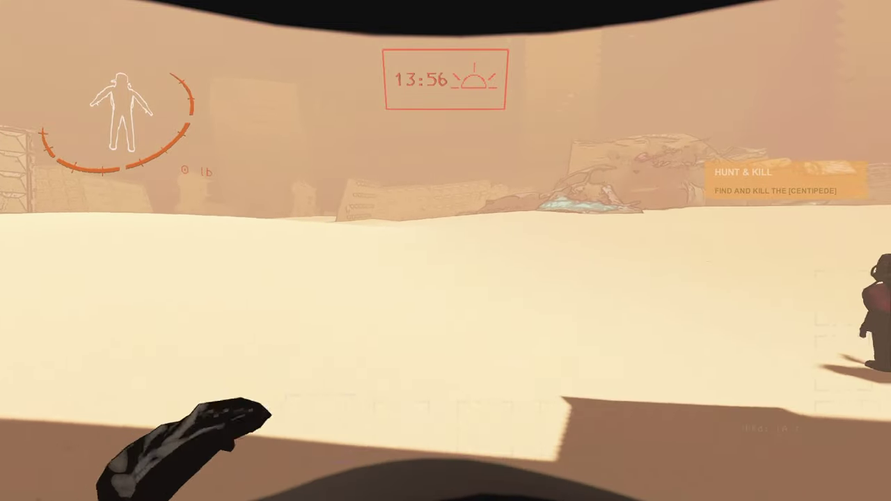
{"action": "key", "text": "w"}
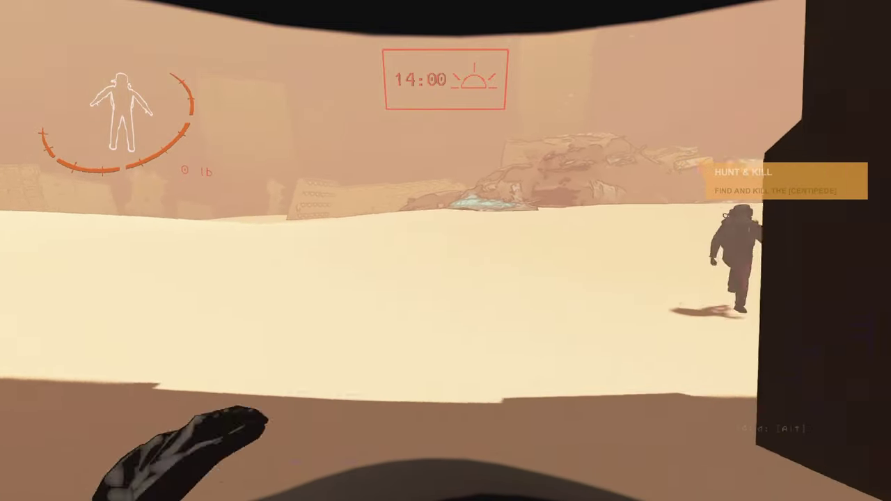
{"action": "key", "text": "w"}
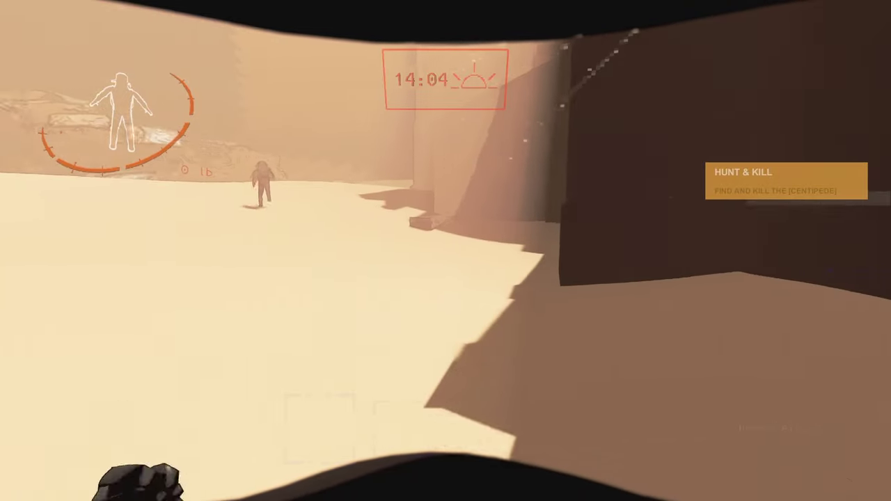
{"action": "key", "text": "w"}
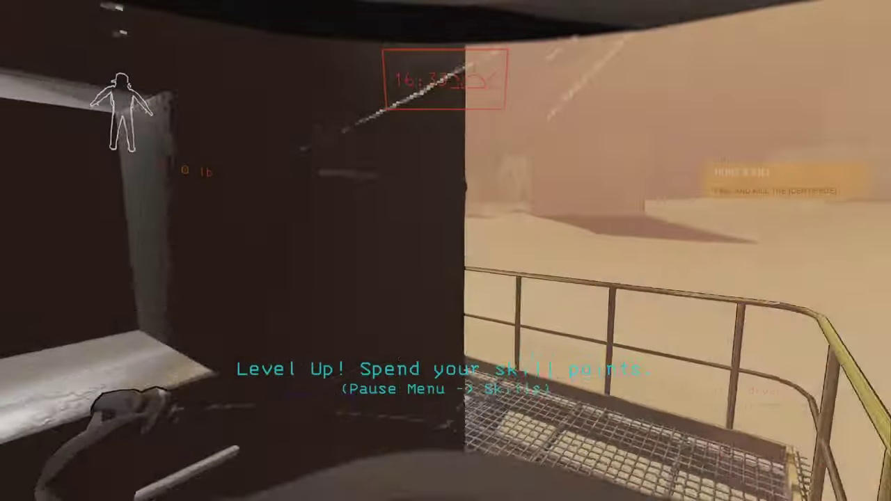
Step: Walk past the control terminal and the dead spider to the ship's exit doorway
{"action": "key", "text": "w"}
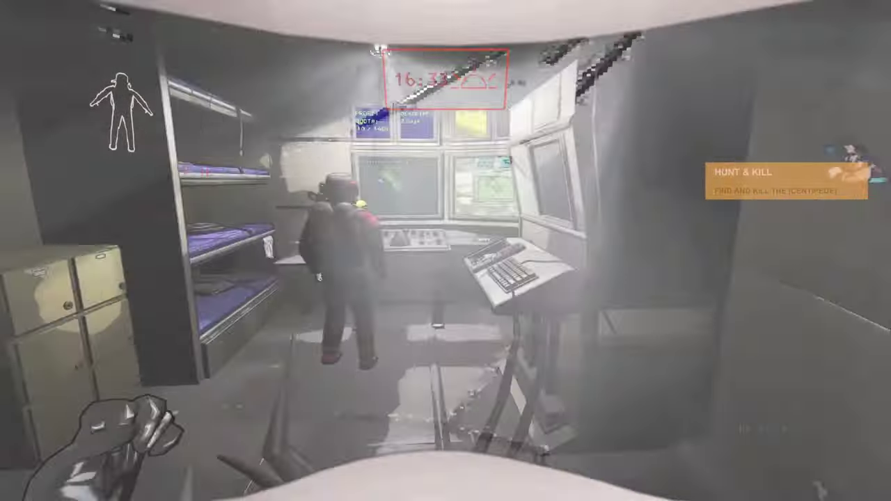
{"action": "key", "text": "w"}
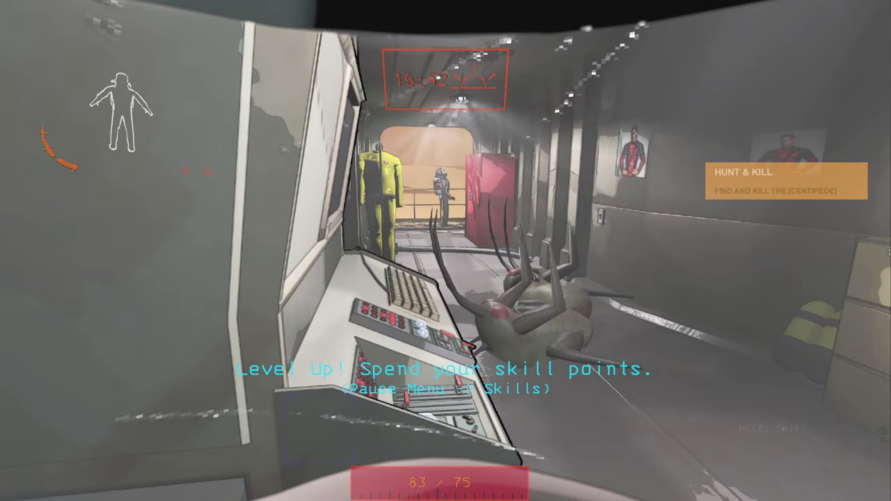
{"action": "key", "text": "w"}
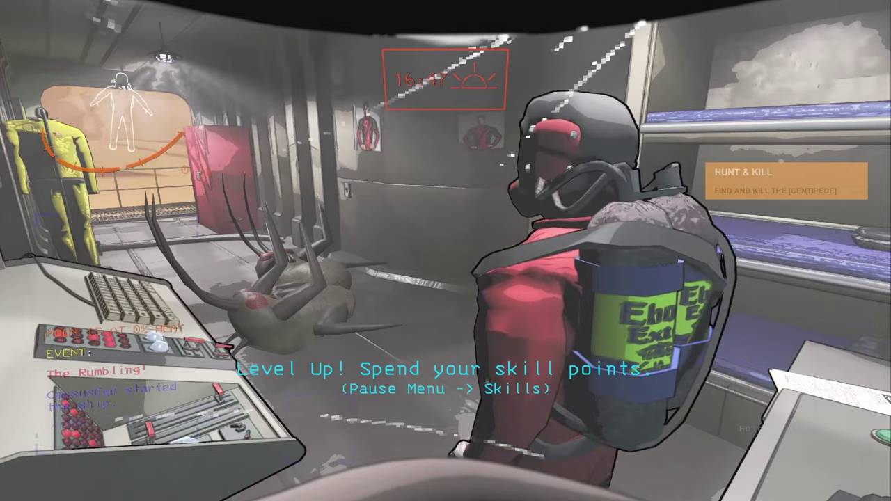
{"action": "key", "text": "w"}
{"action": "key", "text": "s"}
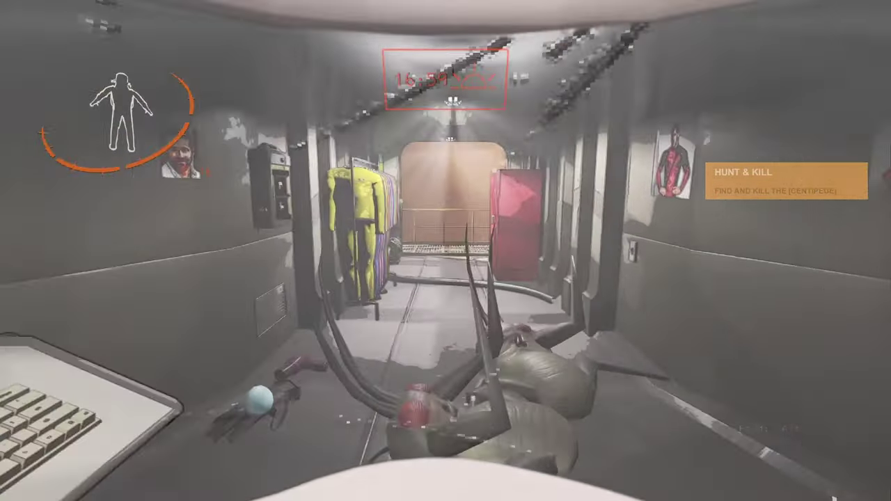
{"action": "key", "text": "w"}
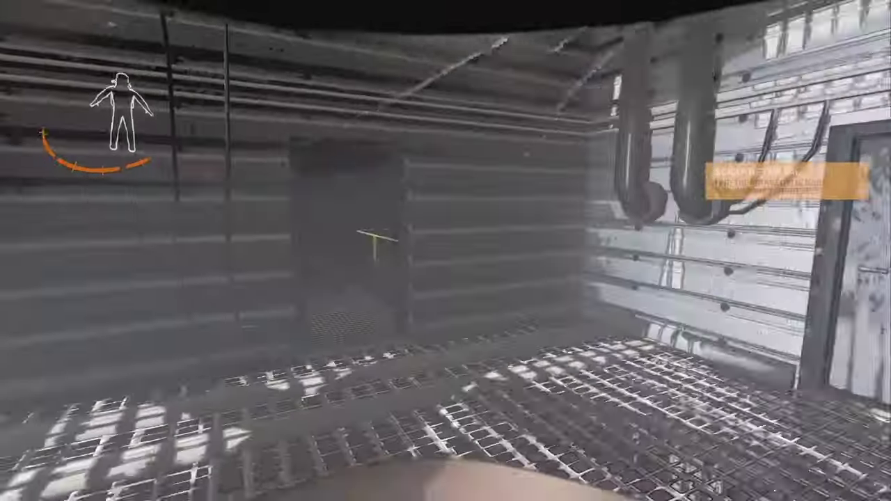
Step: Scan for scrap five times through the grated room, catwalks, and past the doorway
{"action": "right_click", "coordinate": [445, 251]}
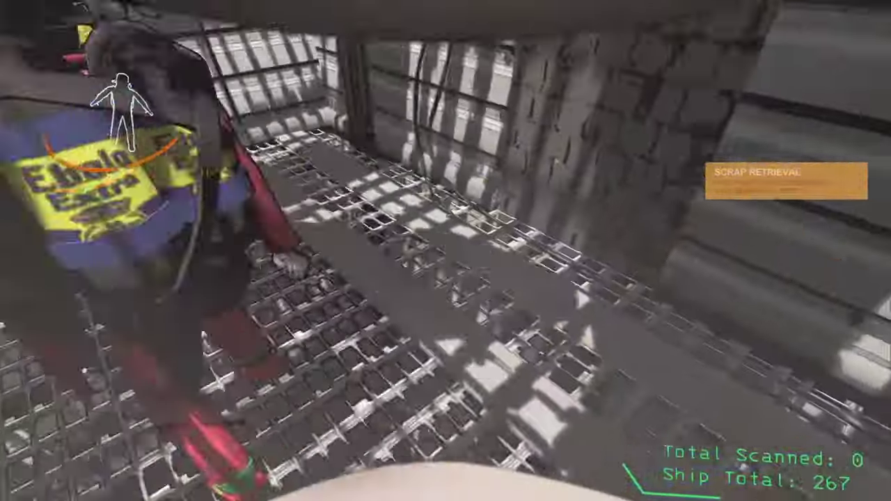
{"action": "right_click", "coordinate": [445, 251]}
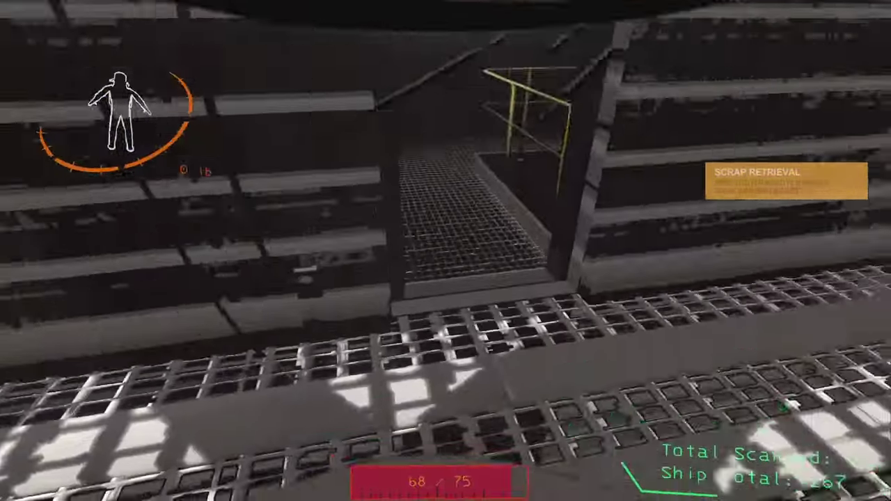
{"action": "right_click", "coordinate": [445, 251]}
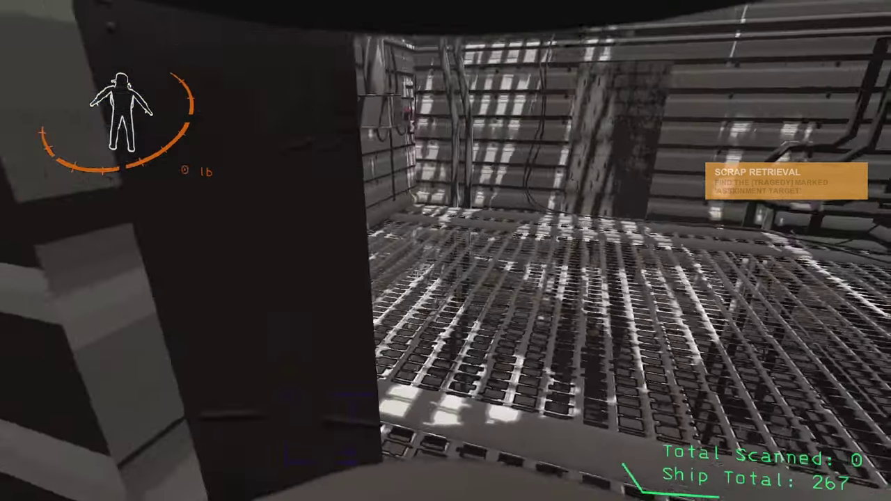
{"action": "right_click", "coordinate": [446, 250]}
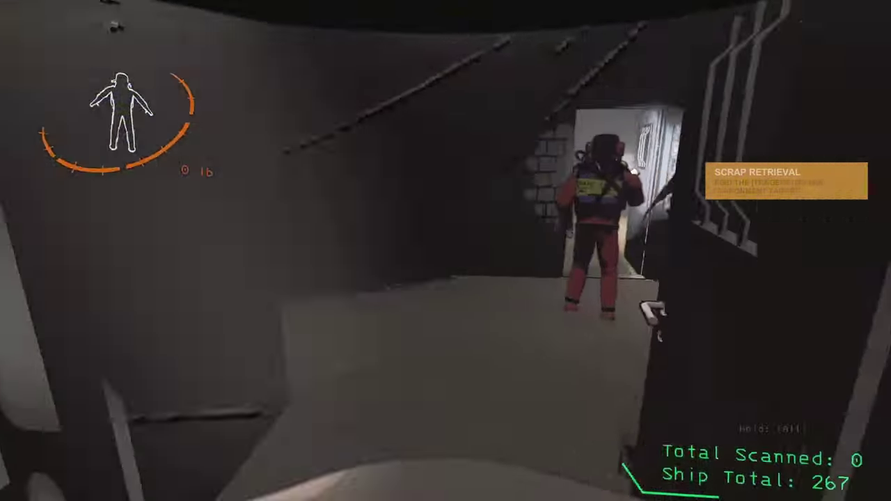
{"action": "right_click", "coordinate": [446, 251]}
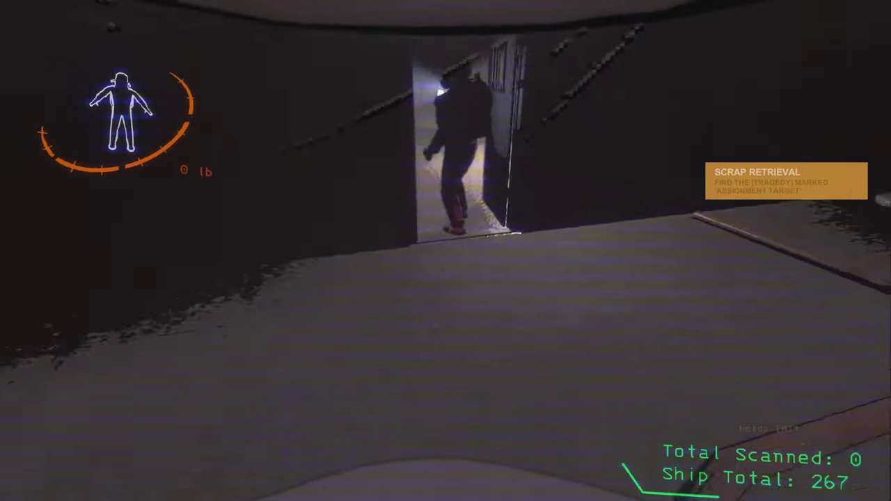